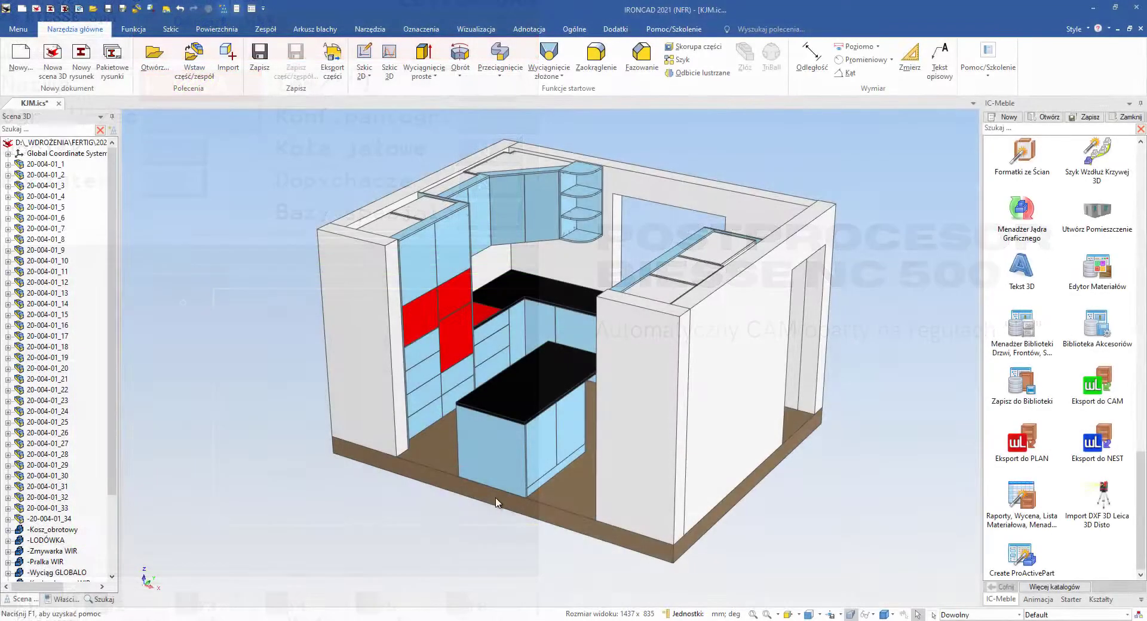
Step: Orbit the kitchen model, then launch Eksport do CAM from the IC-Meble catalog
mouse_move(505, 481)
left_mouse_down()
mouse_move(566, 502)
mouse_move(487, 505)
left_mouse_up()
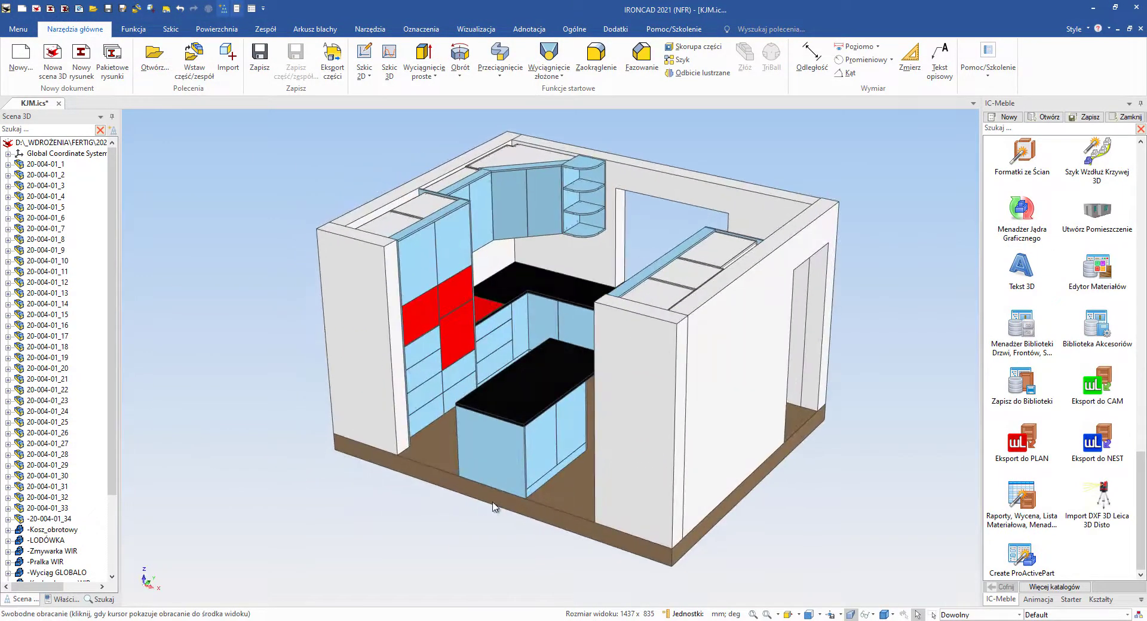
left_click(1104, 381)
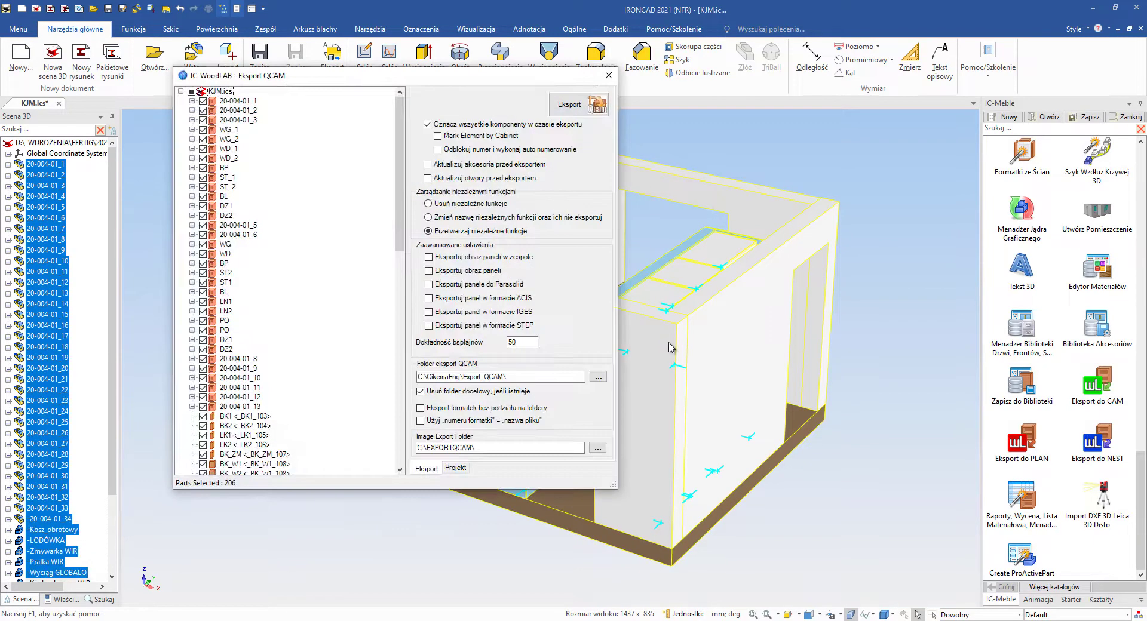
Step: Tick 'Eksport formatek bez podziału na foldery' and 'Odblokuj numer i wykonaj auto numerowanie' in Eksport QCAM
left_click(487, 410)
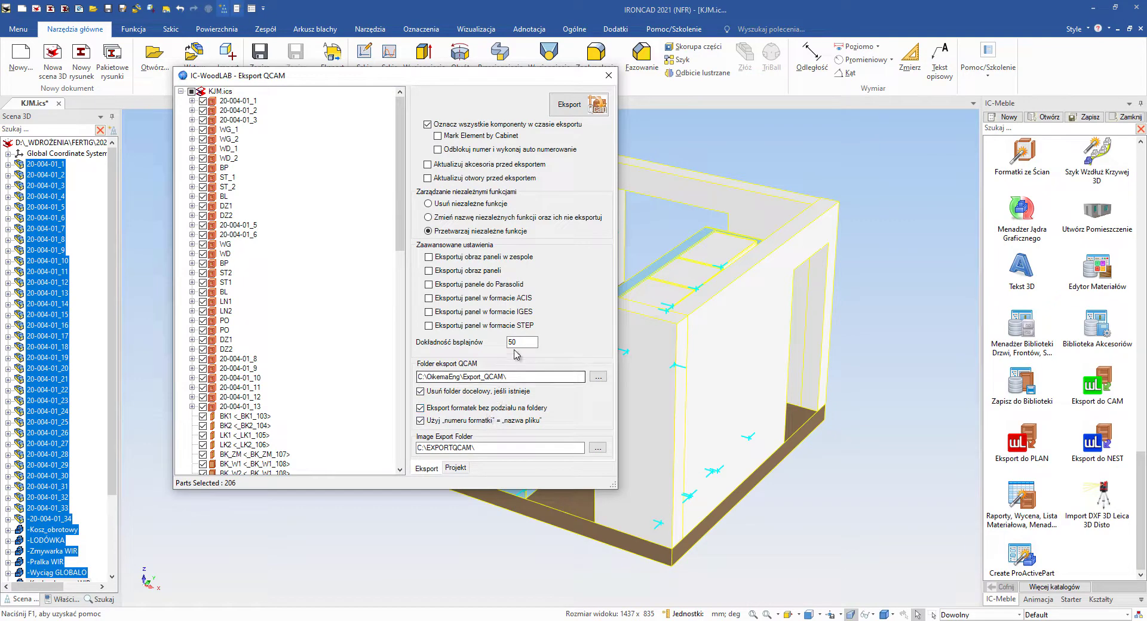
left_click(478, 150)
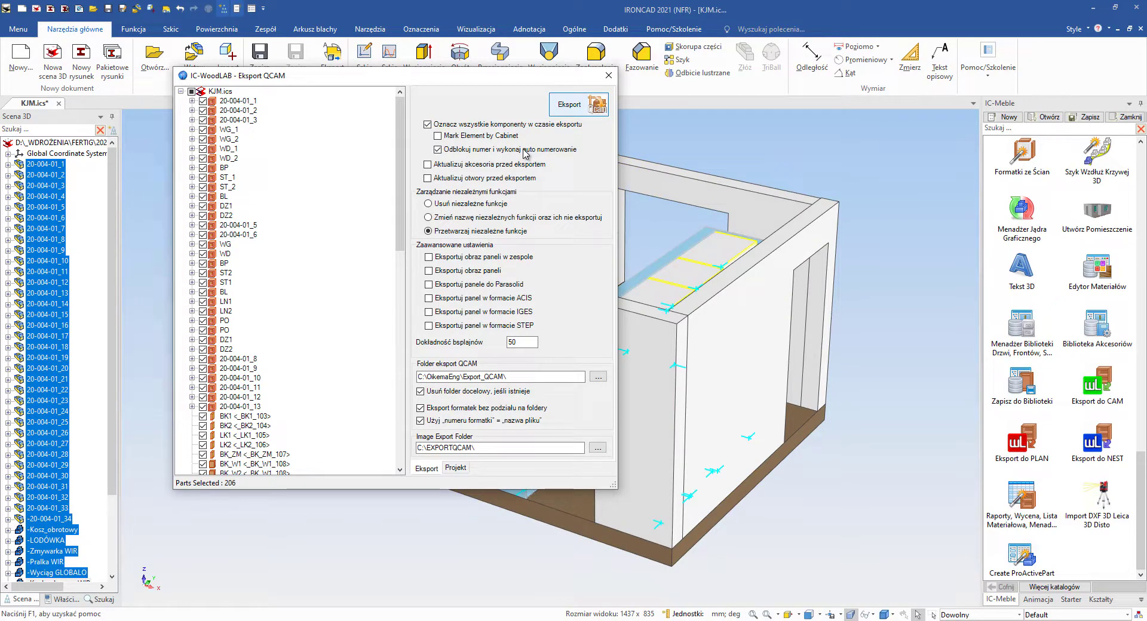
left_click(525, 153)
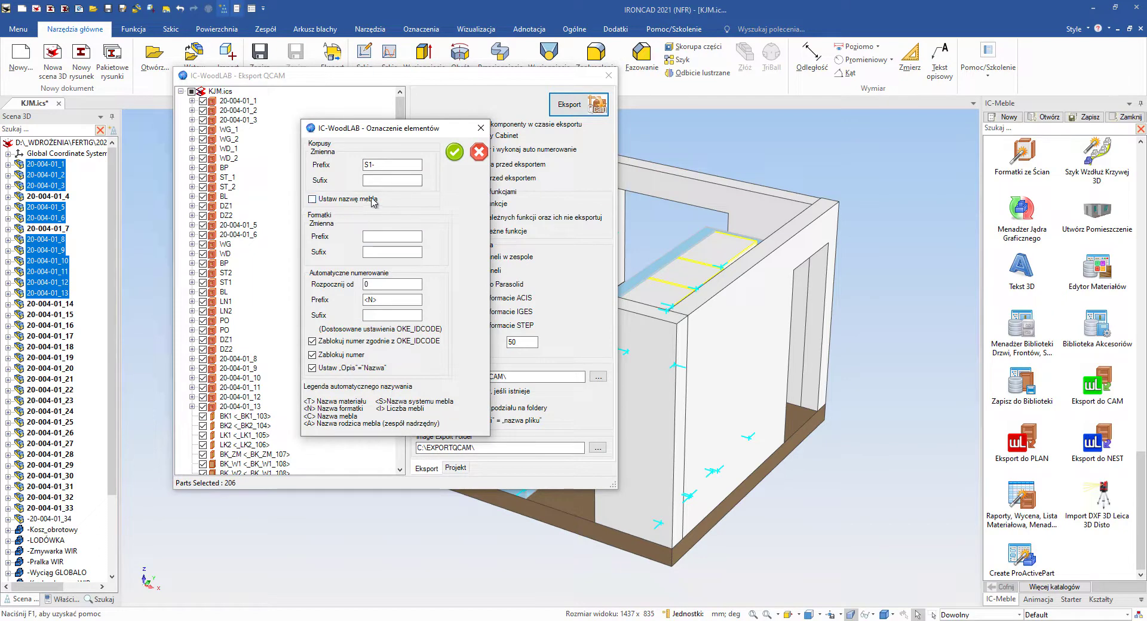
Step: Accept the Oznaczenie elementów settings and run the QCAM export of the kitchen panels
left_click(454, 153)
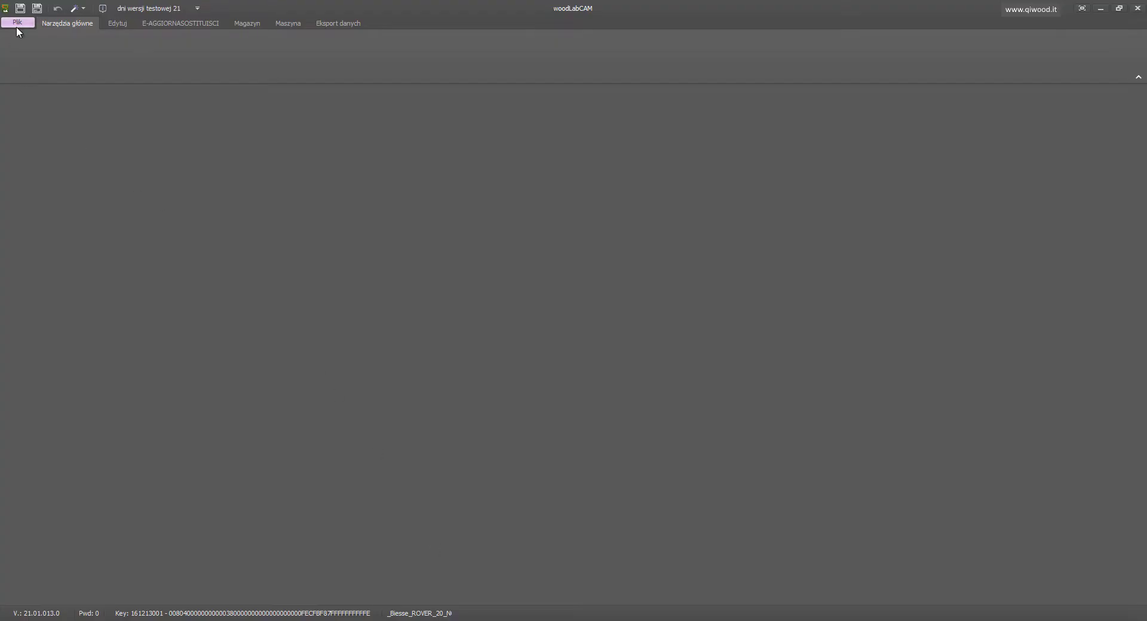
Step: Open the KJM project from the recent files list
left_click(16, 27)
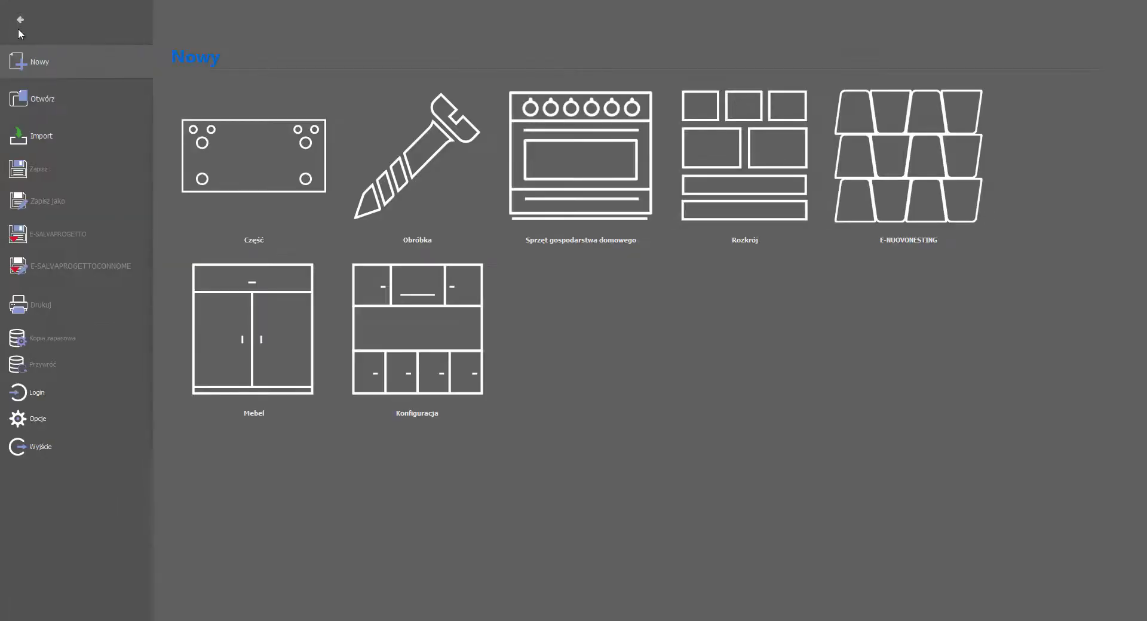
left_click(52, 95)
left_click(205, 117)
left_click(419, 99)
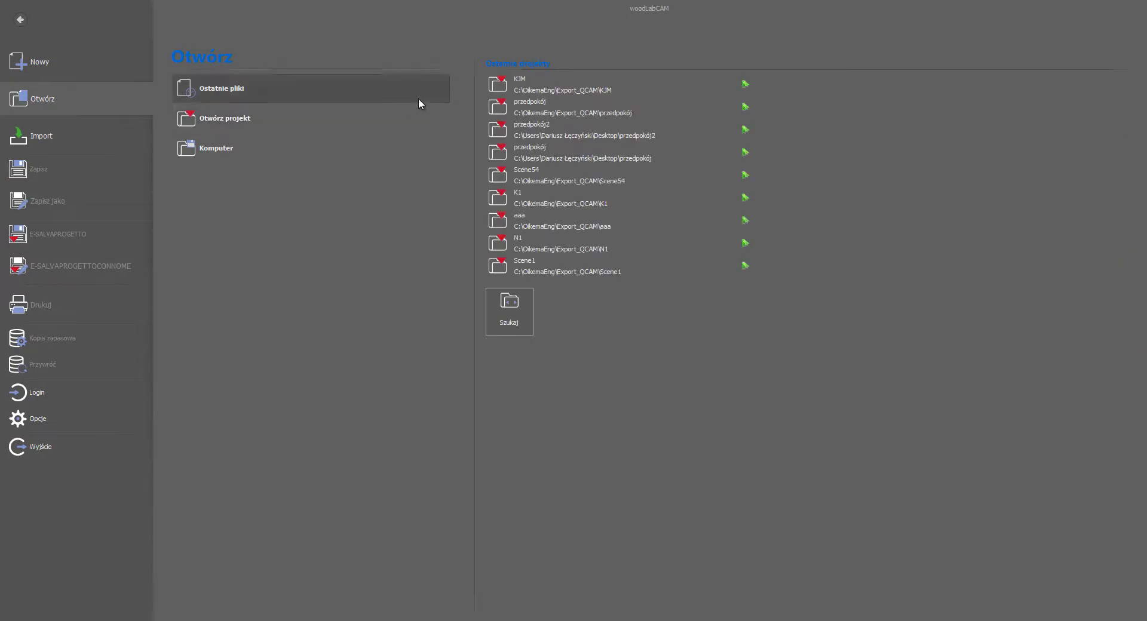
left_click(529, 95)
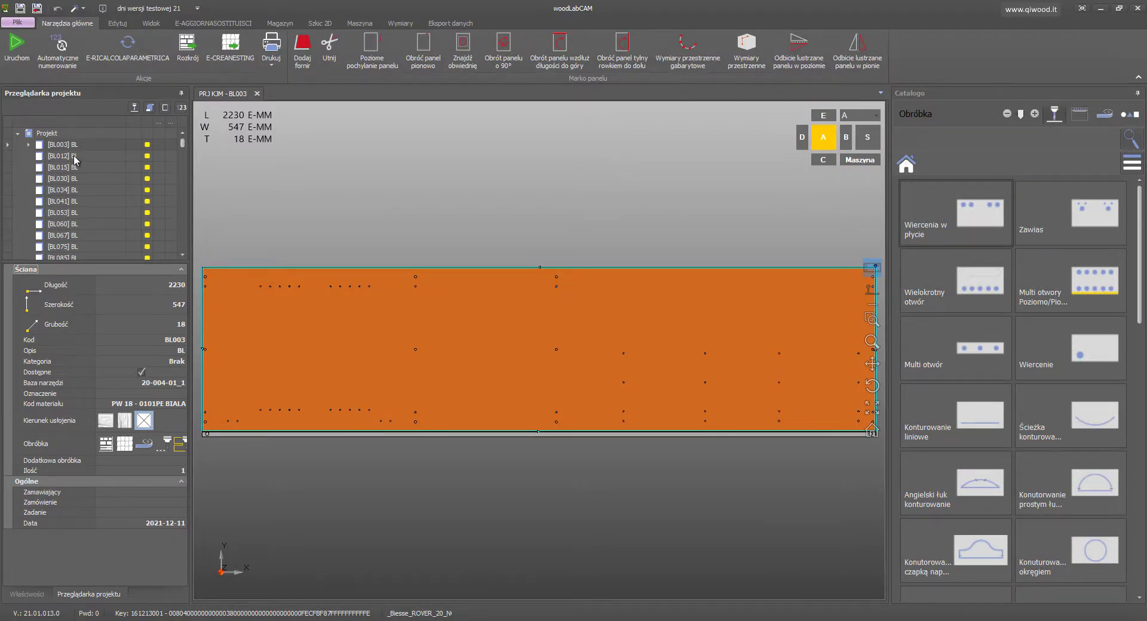
Step: Inspect panels BL041 and DSz081, then run post-processing on the whole KJM project
left_click(78, 202)
scroll(84, 236, "down", 4)
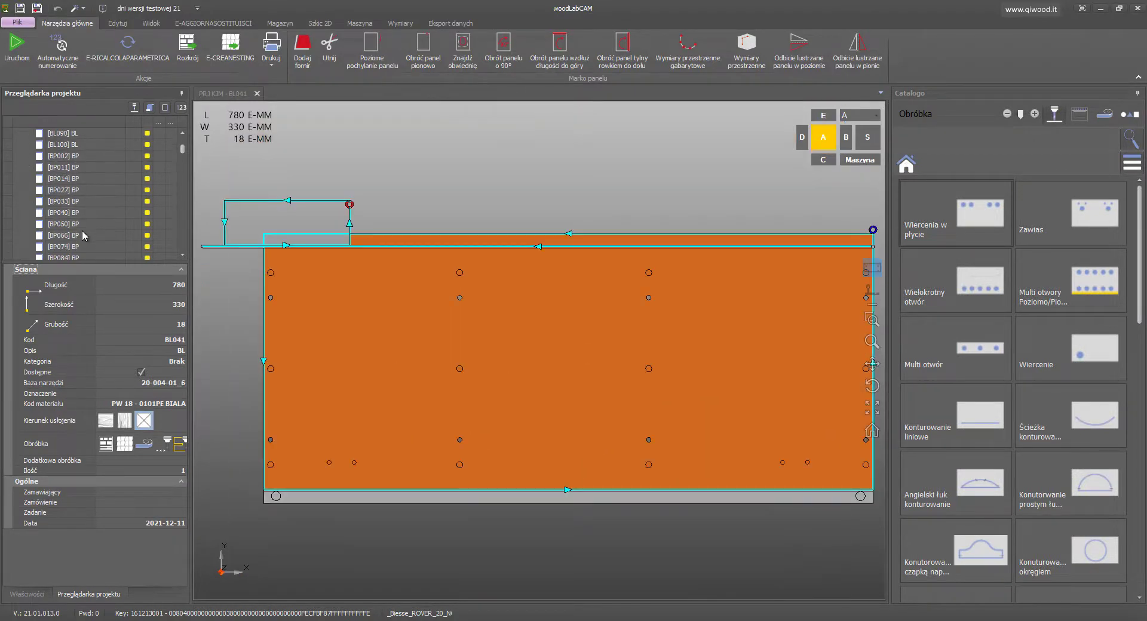
scroll(84, 236, "down", 3)
left_click(87, 236)
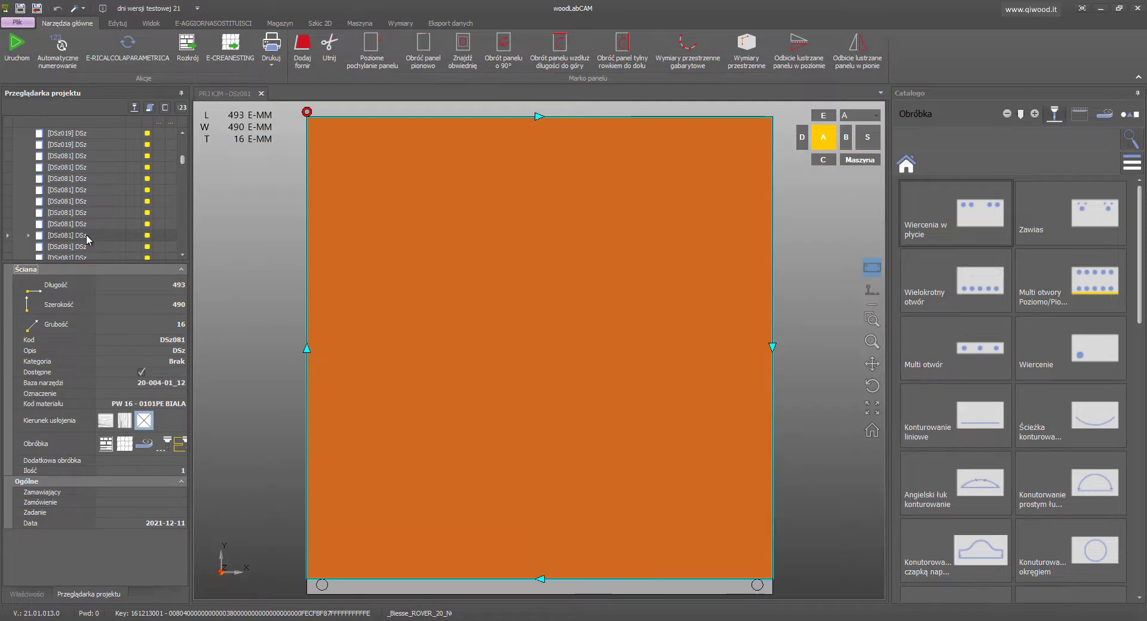
scroll(87, 239, "up", 10)
left_click(55, 134)
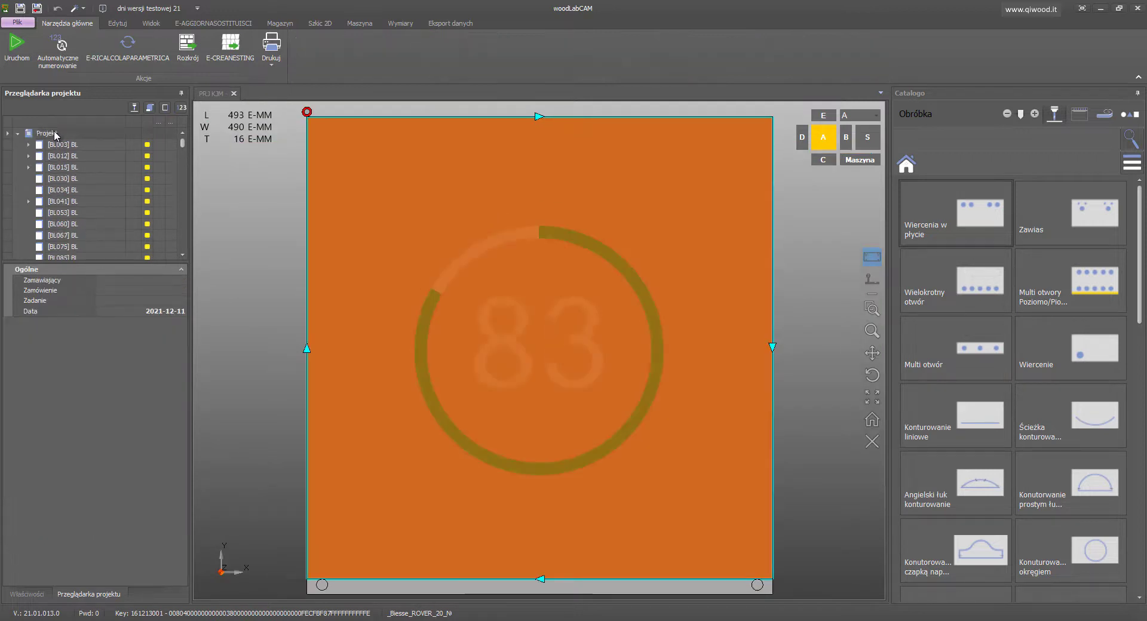
left_click(16, 47)
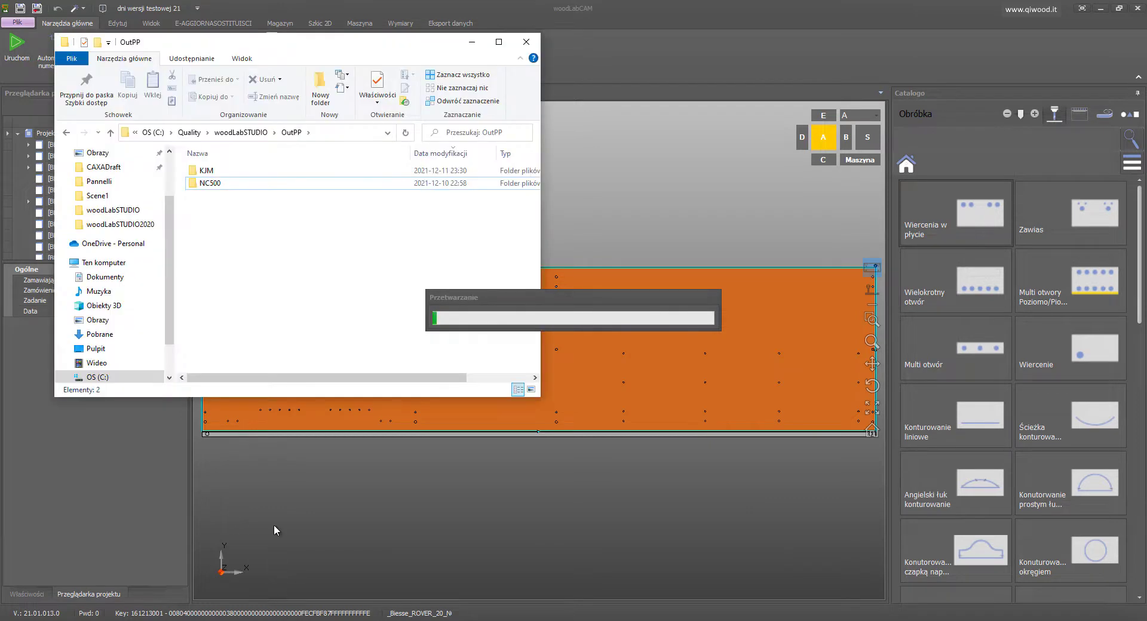
Step: Open the KJM folder under woodLabSTUDIO\OutPP to see the 90 generated .cid files
double_click(222, 175)
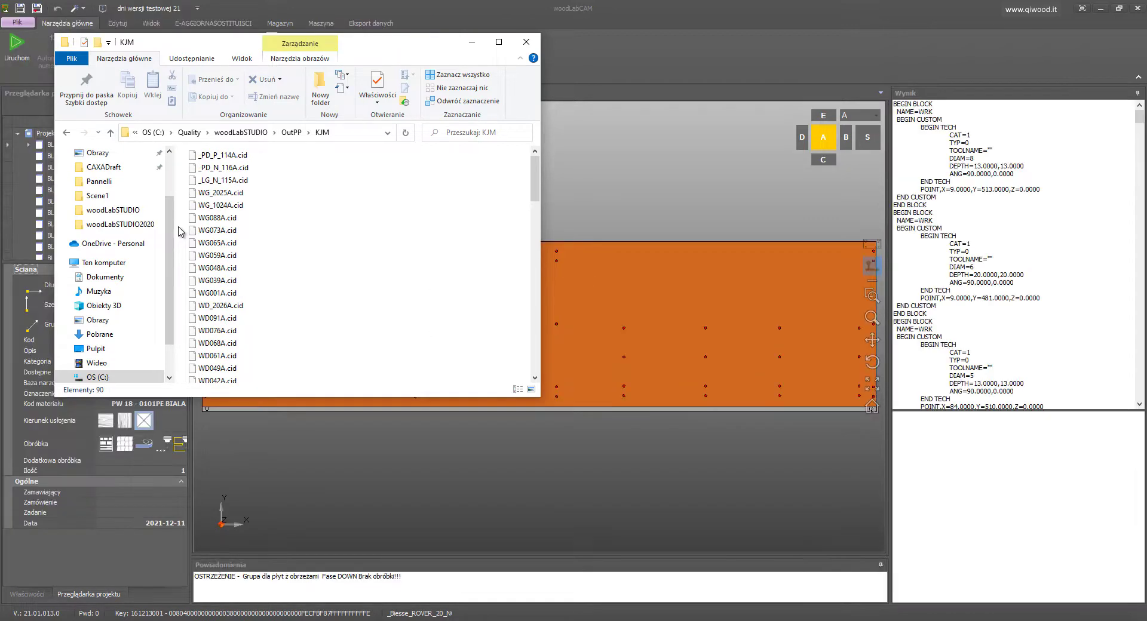
Step: Review the generated Wynik code for panels BL034, FSz009, PO056A and WD042A
left_click(595, 181)
left_click(65, 190)
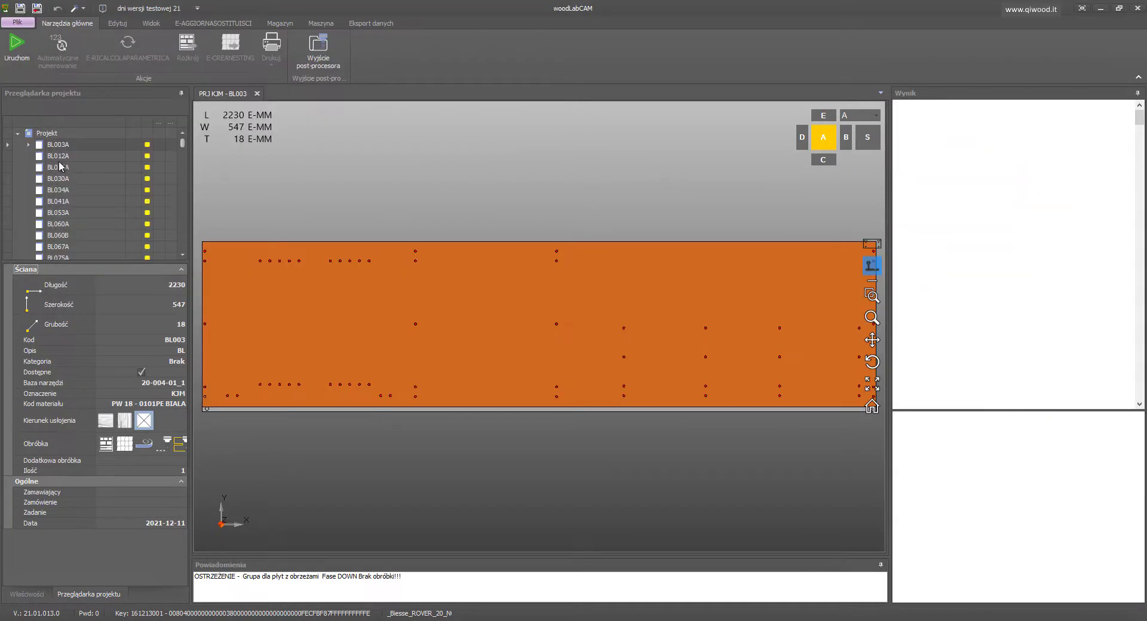
scroll(73, 213, "down", 5)
scroll(71, 211, "down", 3)
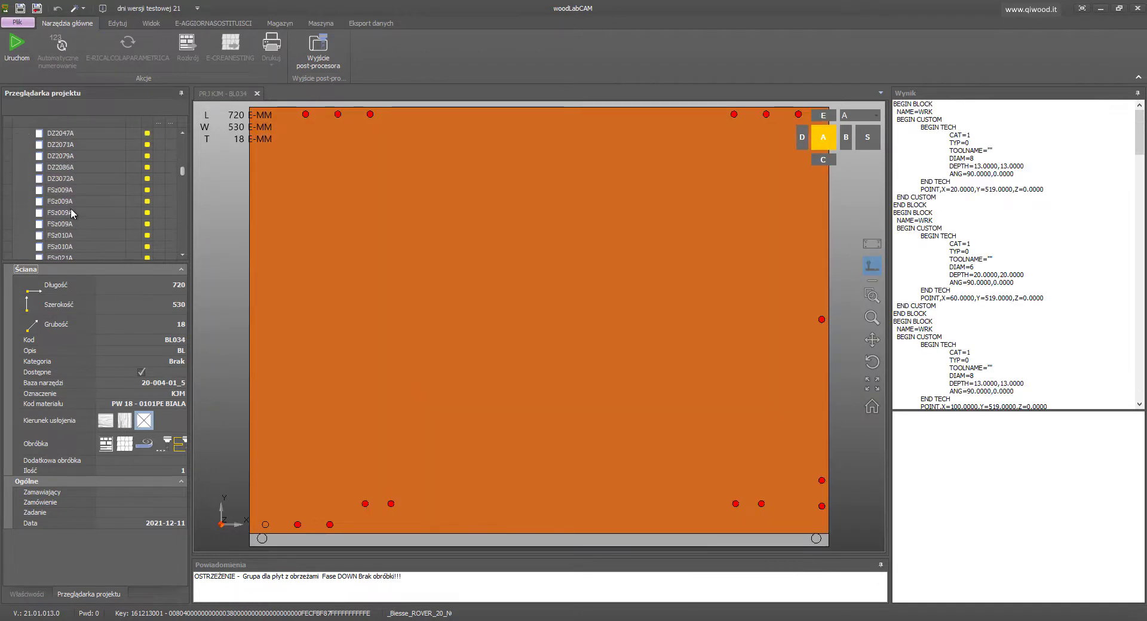
left_click(67, 210)
scroll(69, 213, "down", 3)
scroll(69, 215, "down", 3)
left_click(67, 212)
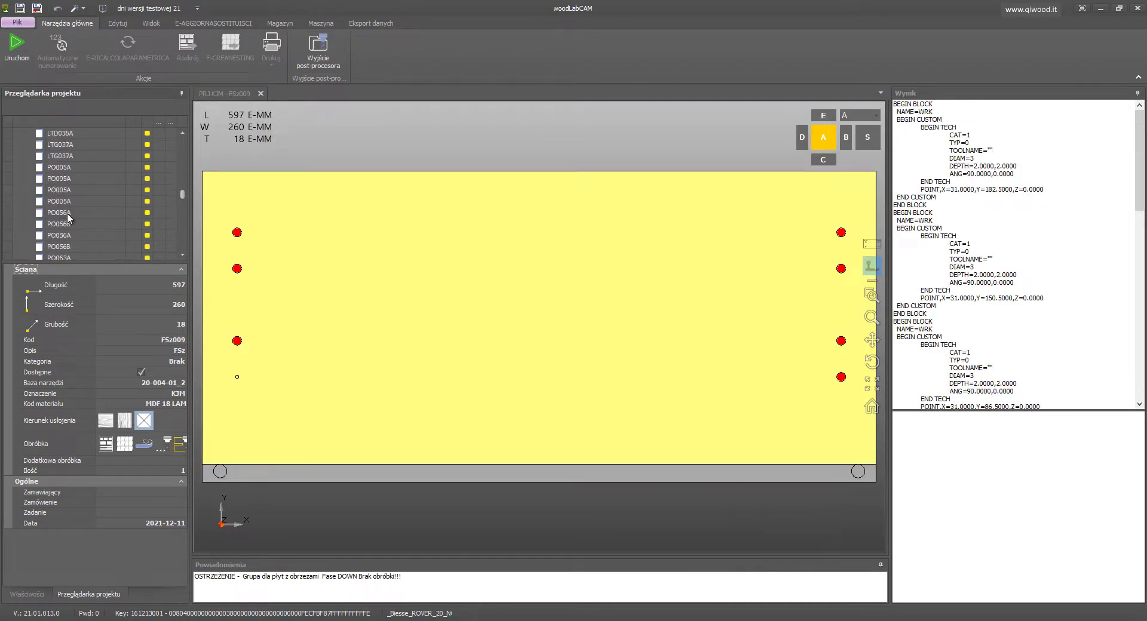
scroll(67, 214, "down", 5)
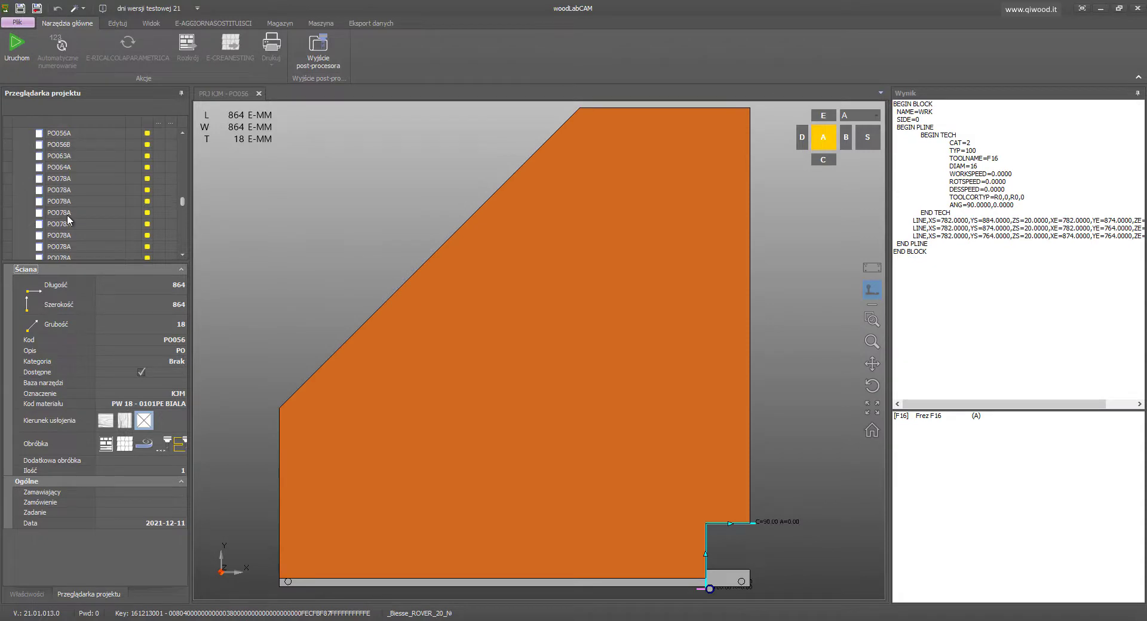
left_click(67, 214)
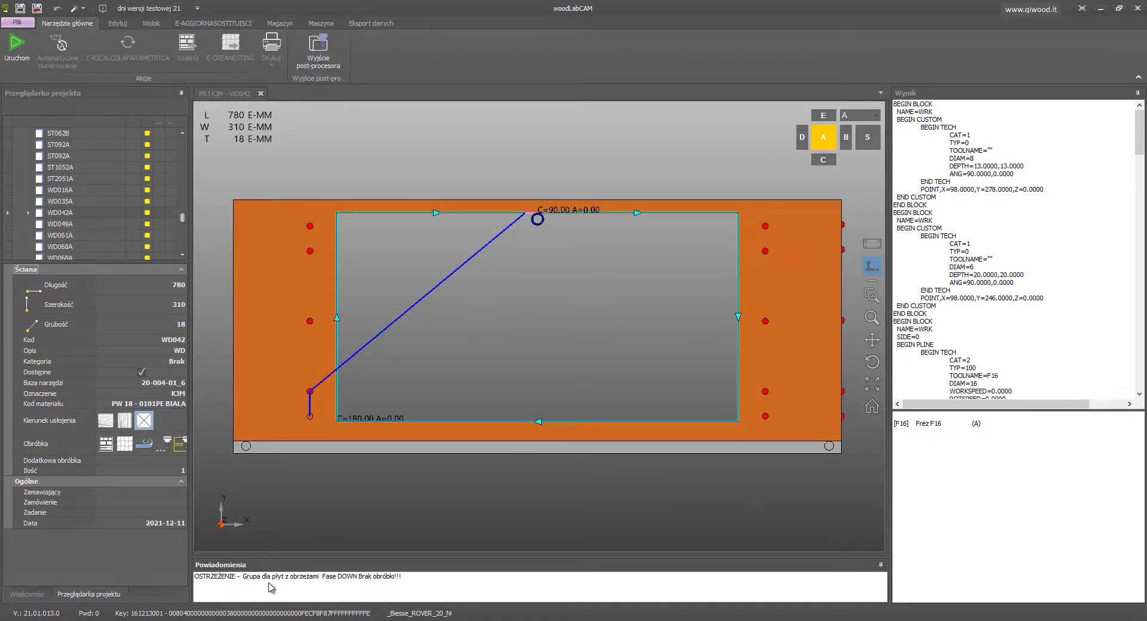
Step: Select all KJM .cid files, then open NC500\Pannelli to confirm it is empty
left_click(231, 193)
key("ctrl+a")
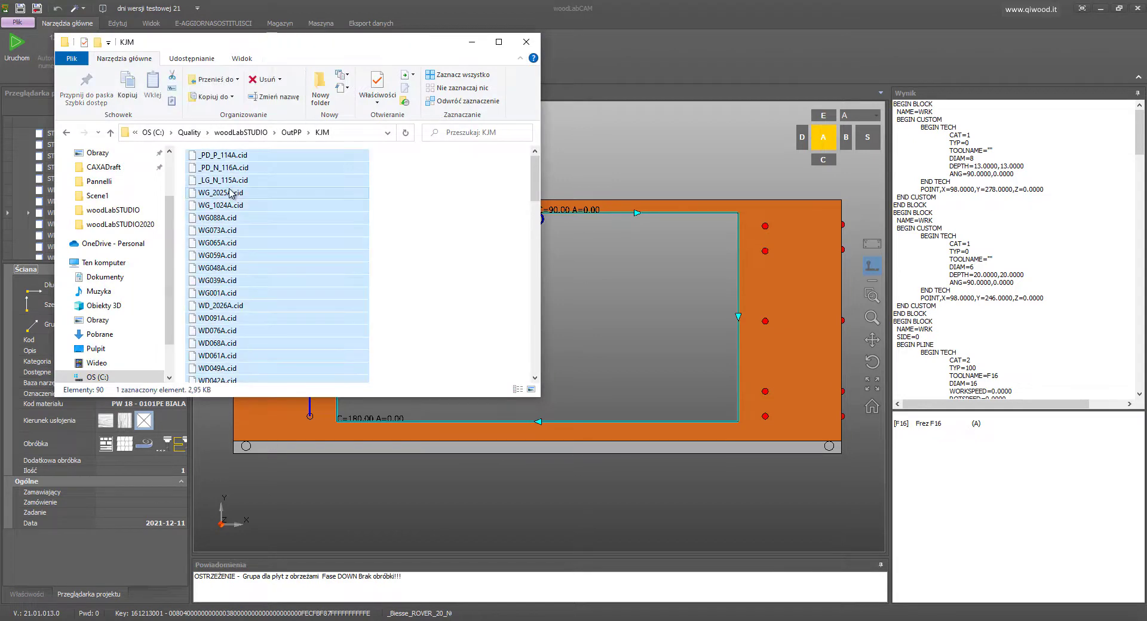
left_click(292, 132)
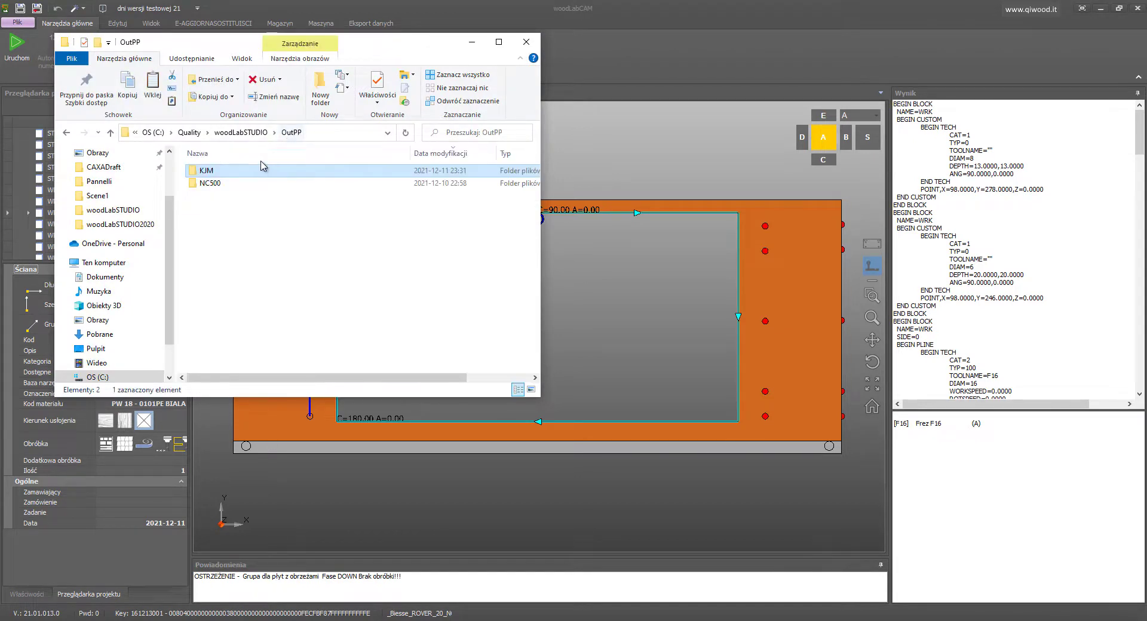
double_click(211, 182)
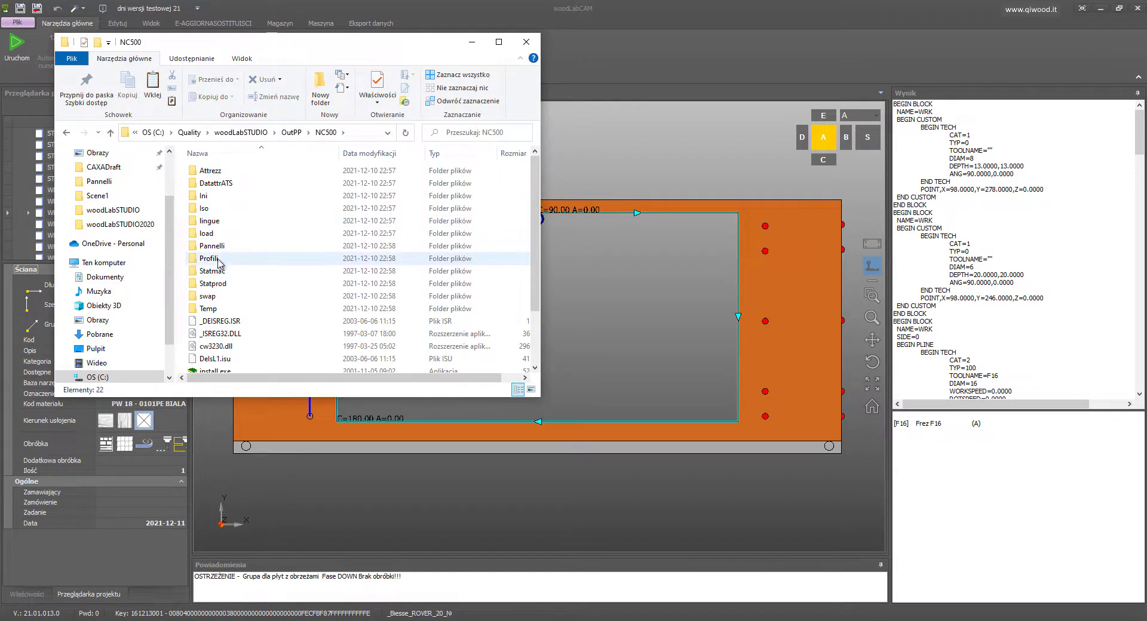
double_click(212, 246)
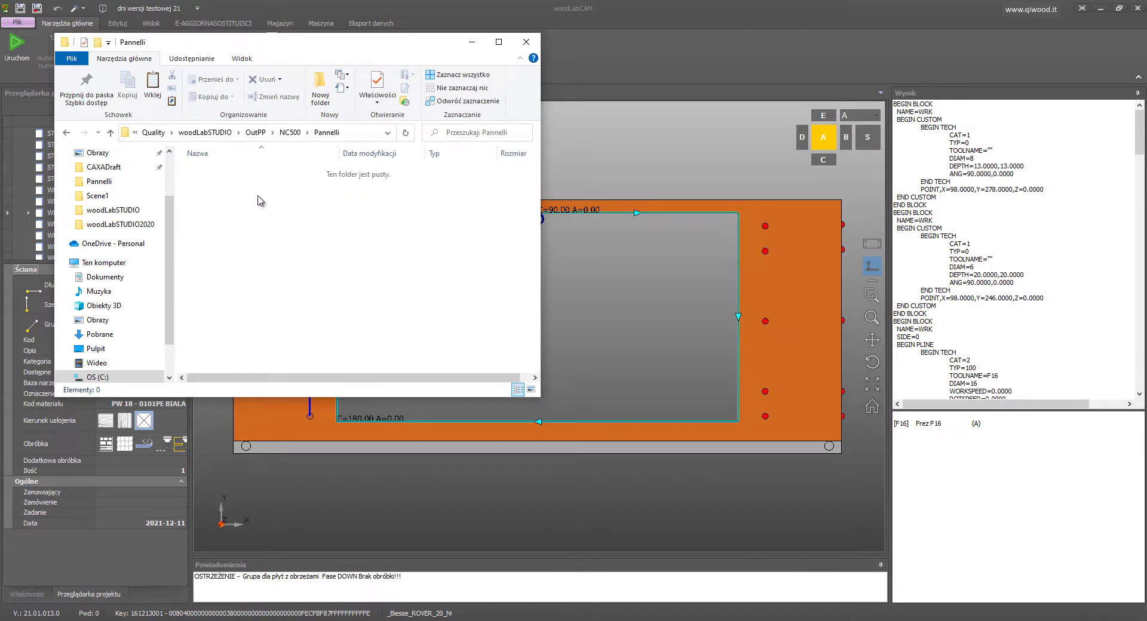
Step: Return to the NC500 folder and launch NC500.exe
left_click(292, 132)
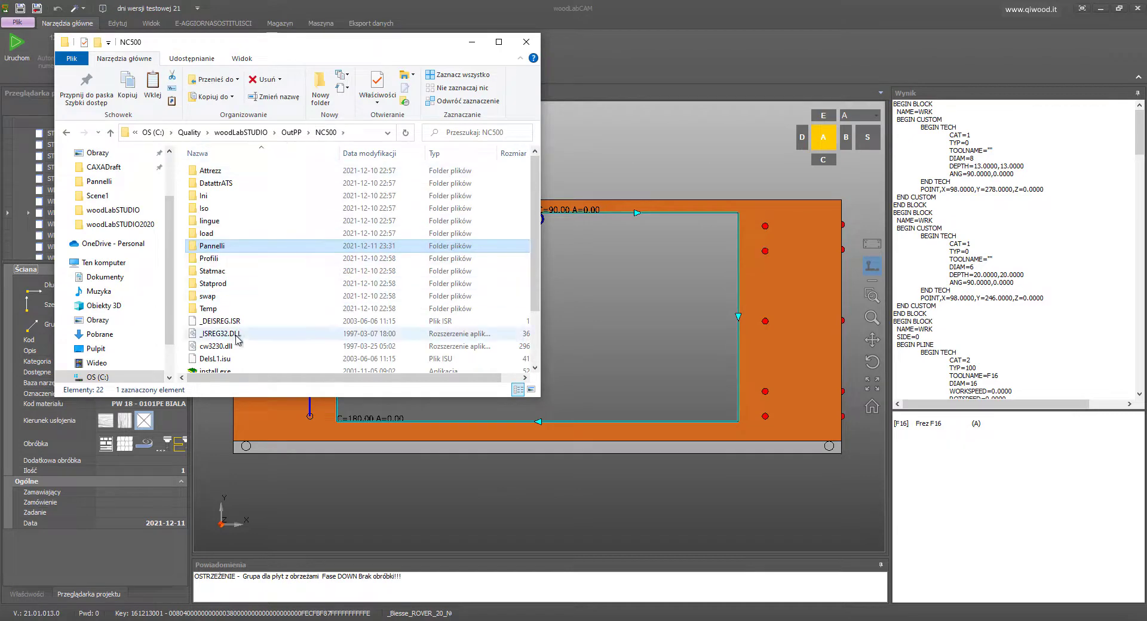
scroll(237, 339, "down", 2)
double_click(218, 329)
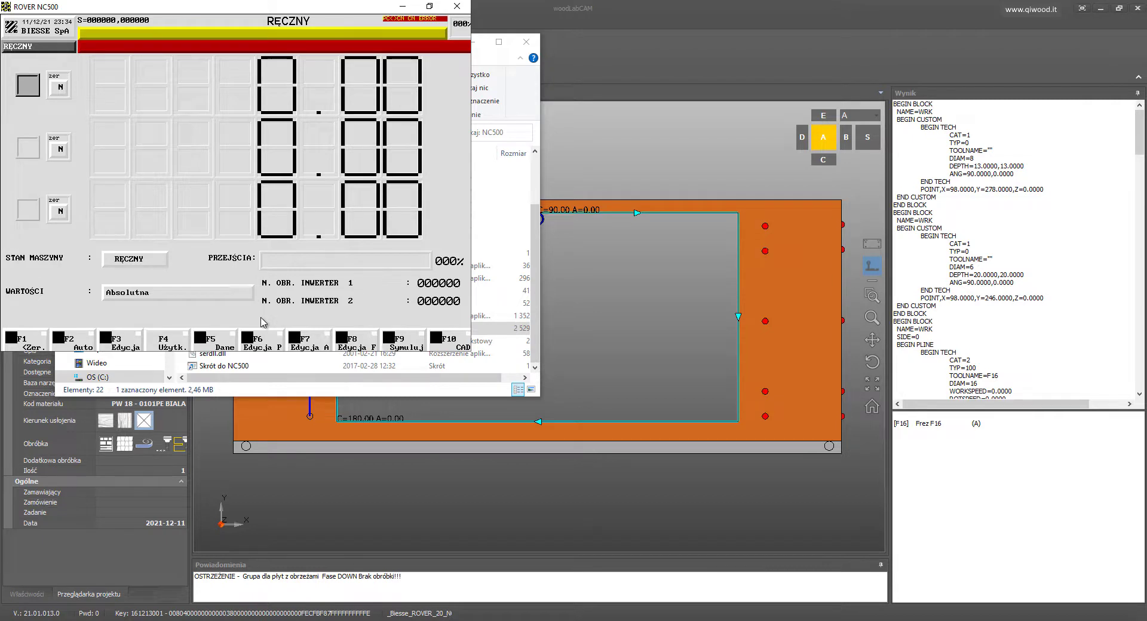
Step: Convert the CID files to PAN programs via F1 Zbiory, *.CID -> *.PAN, starting with BL003A
key("F3")
key("F1")
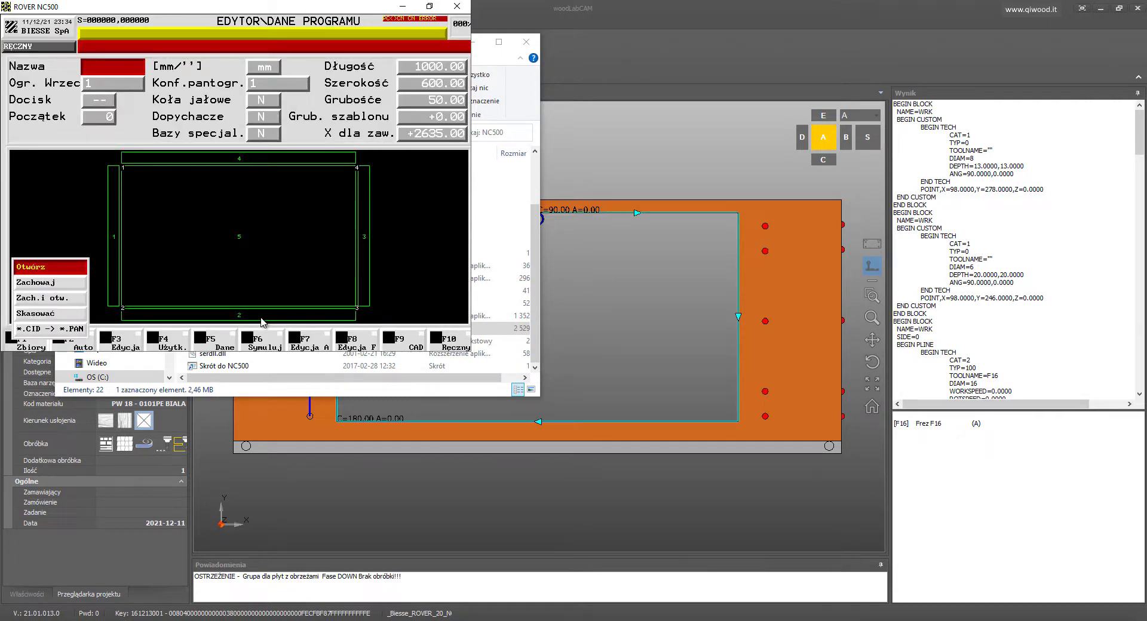
key("Down")
key("Down")
key("Down")
key("Down")
key("Return")
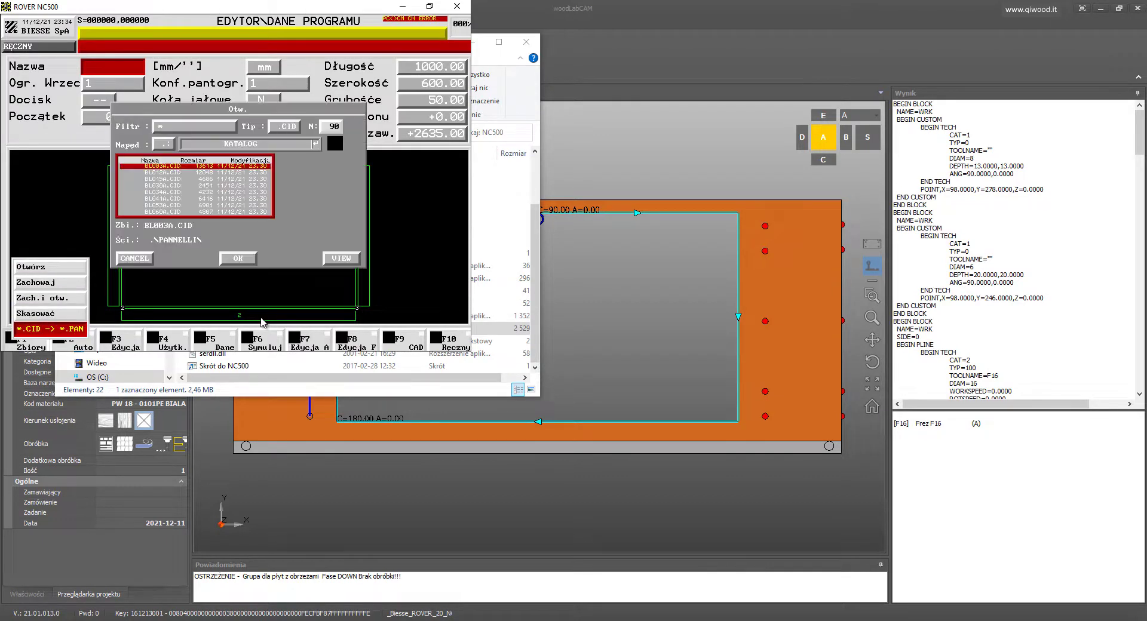
key("Return")
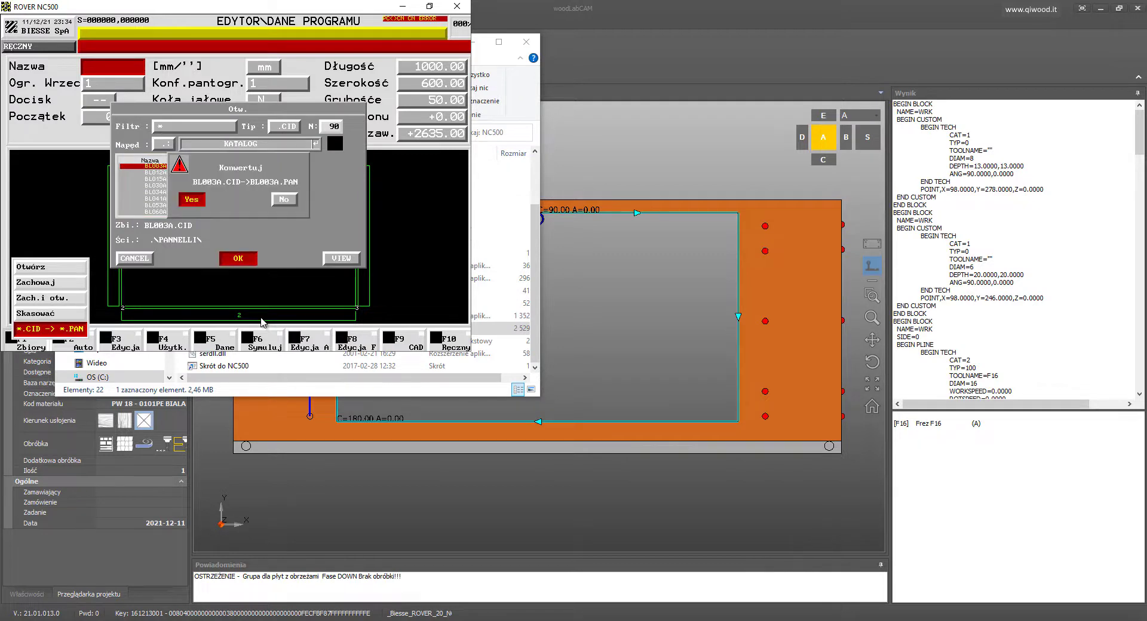
key("Return")
key("Return")
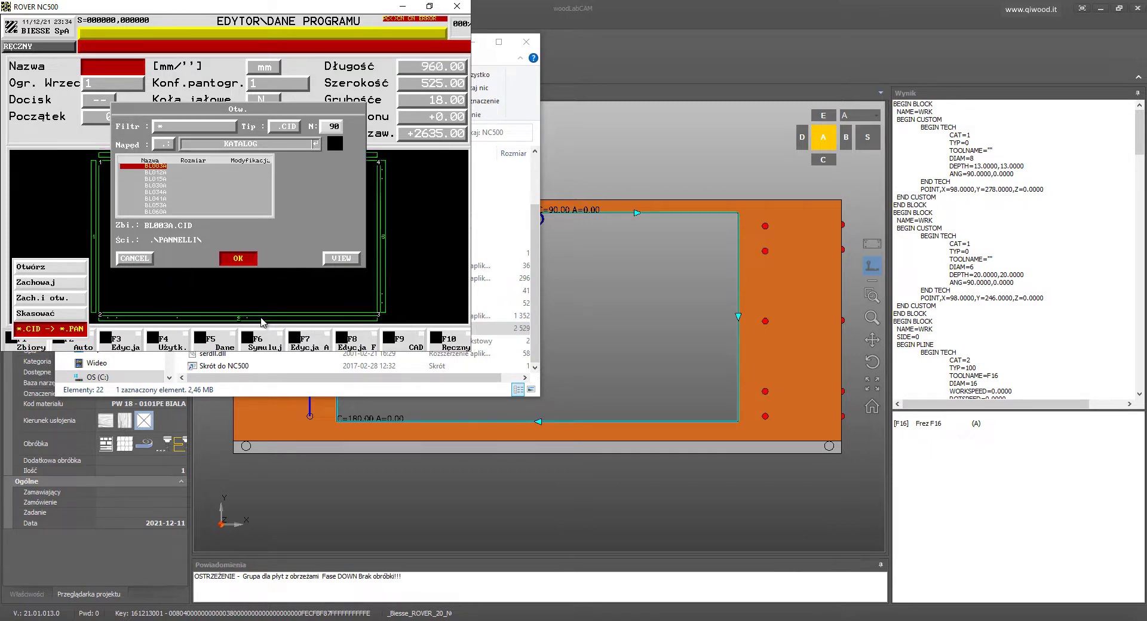
Step: Close the file list, check woodLabCAM, and return to the NC500 editor
left_click(248, 258)
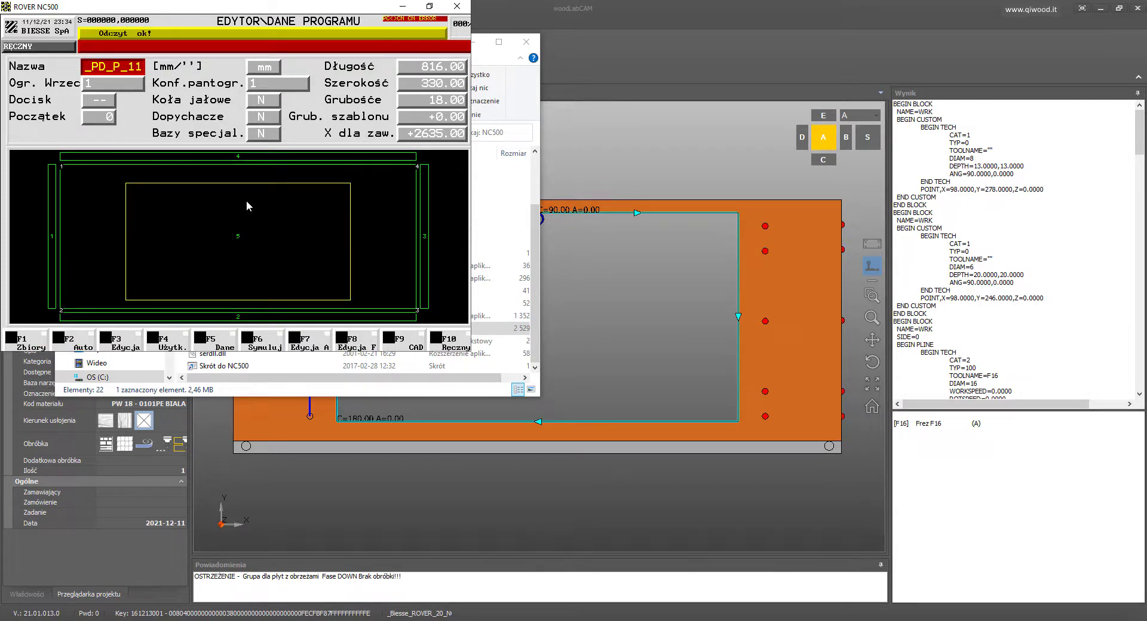
left_click(607, 177)
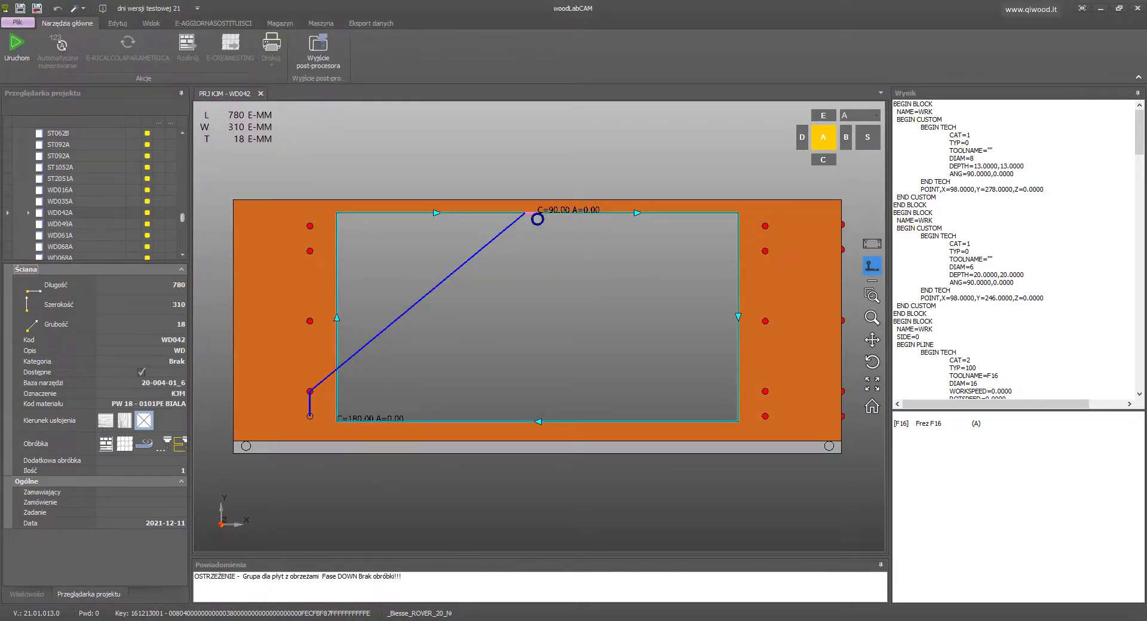
key("alt+Tab")
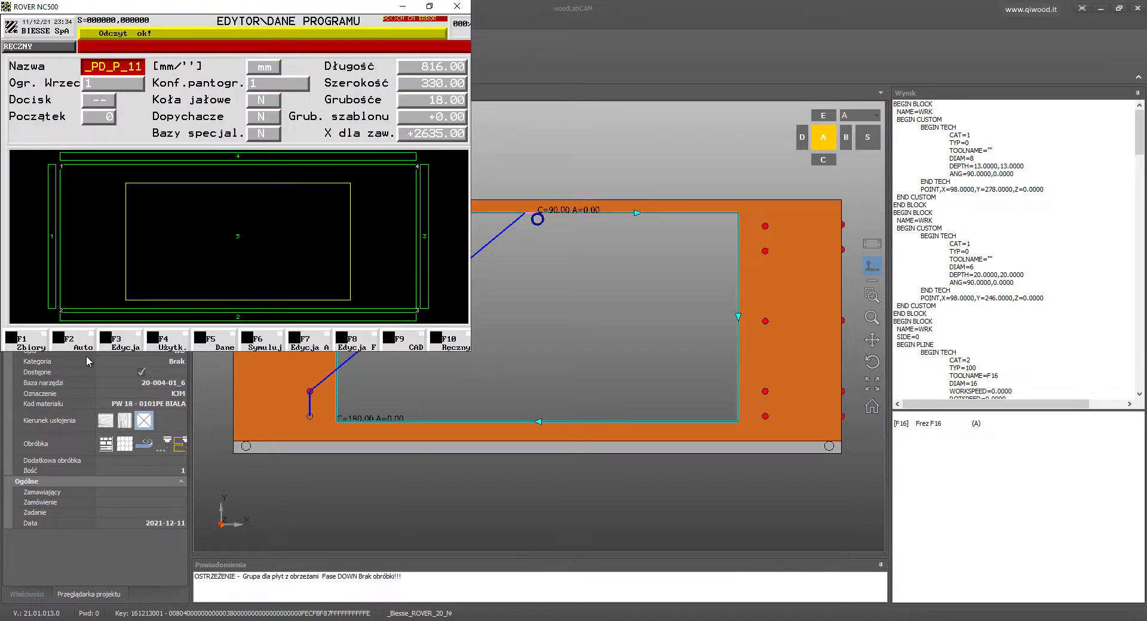
Step: Open the converted WD042A.PAN program from the F1 Zbiory file list
key("F1")
key("Return")
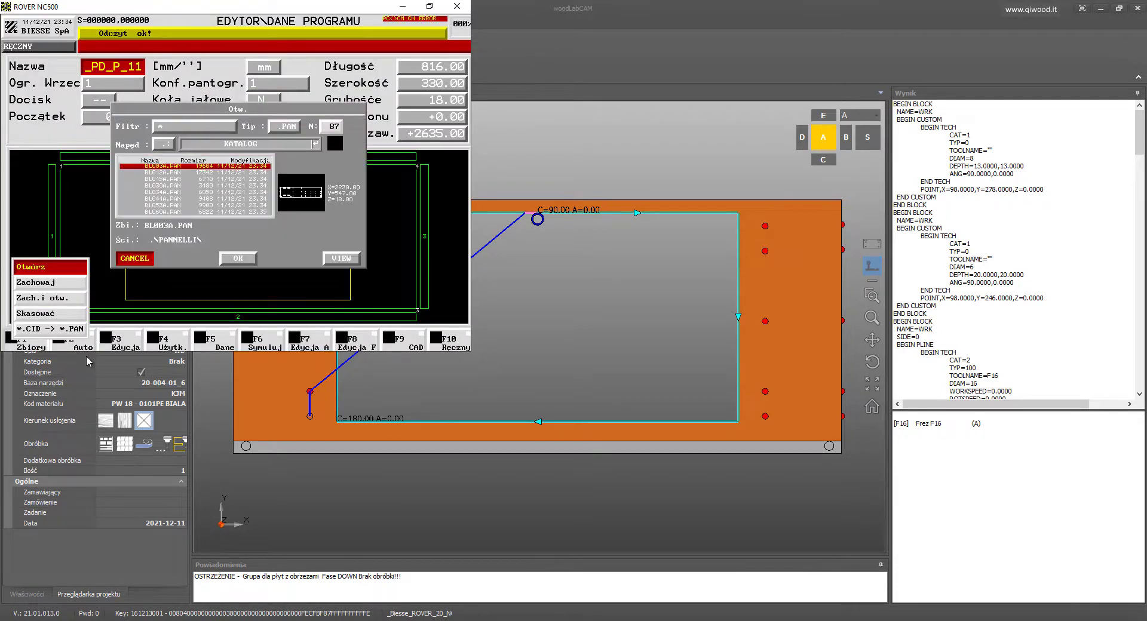
key("Down")
key("Down")
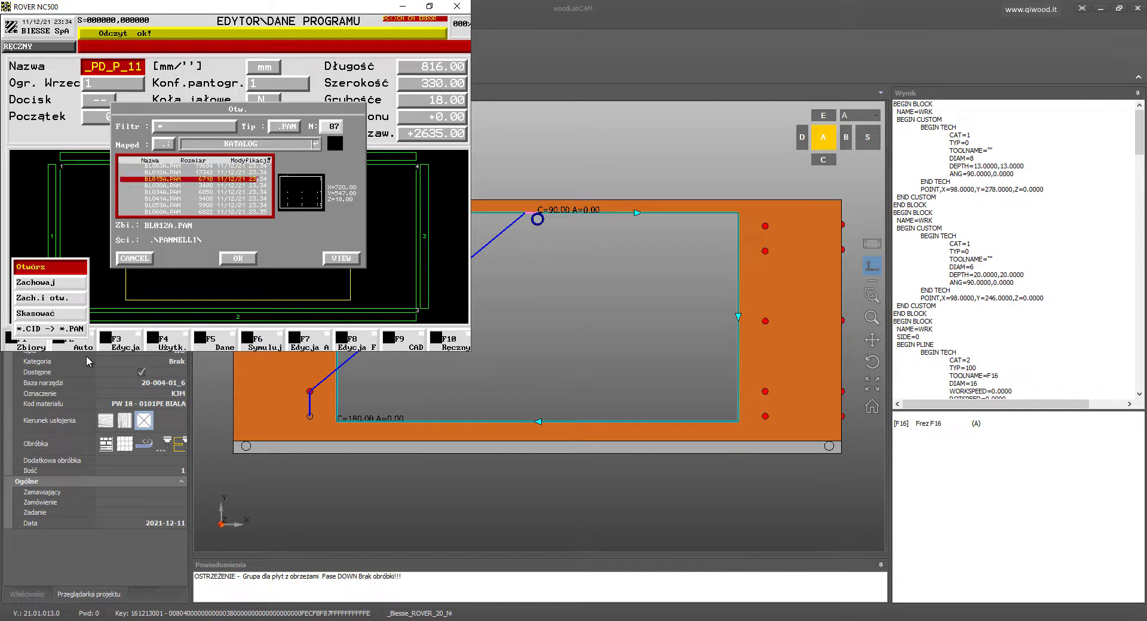
key("Down")
key("Down")
key("Down")
key("Down")
key("Down")
key("Down")
key("Down")
key("Down")
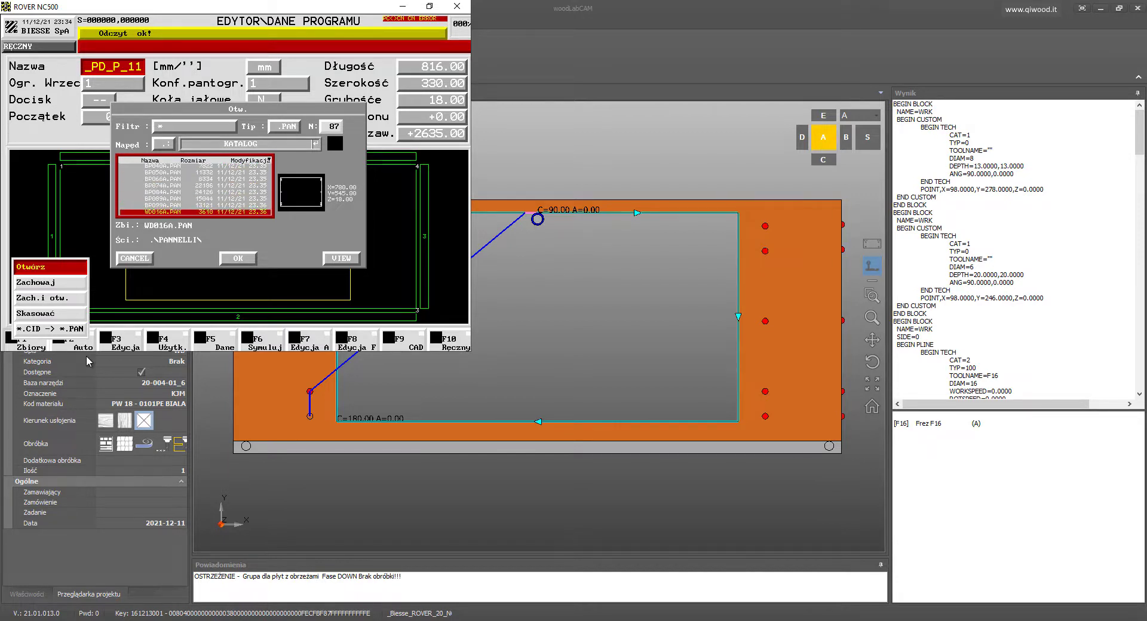
key("Down")
key("Down")
key("Down")
key("Down")
key("Down")
key("Up")
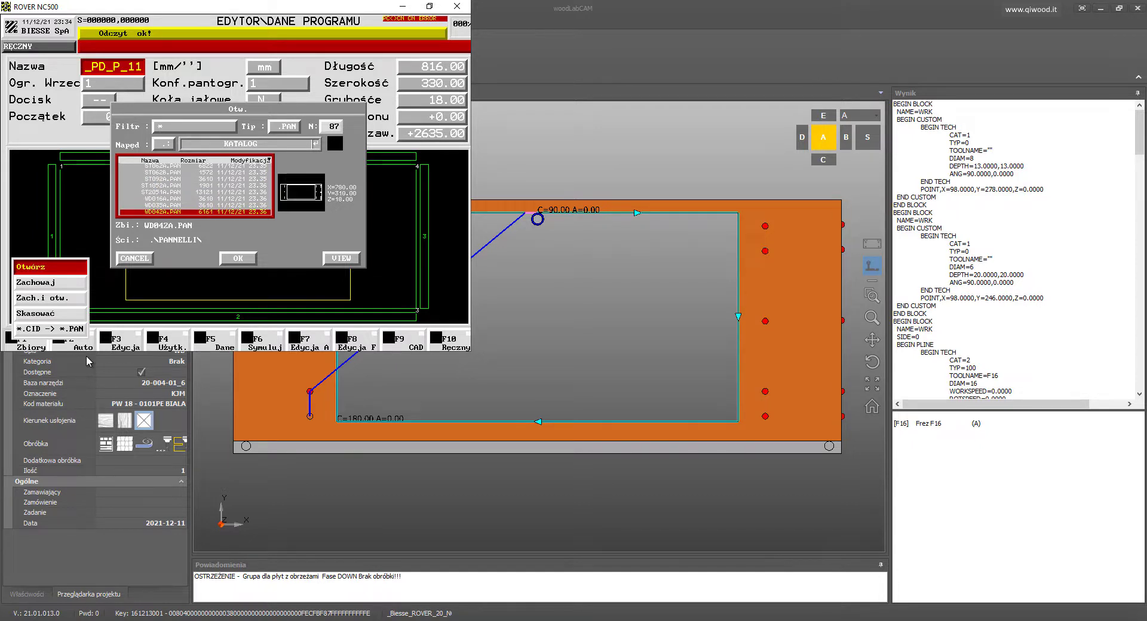
key("Return")
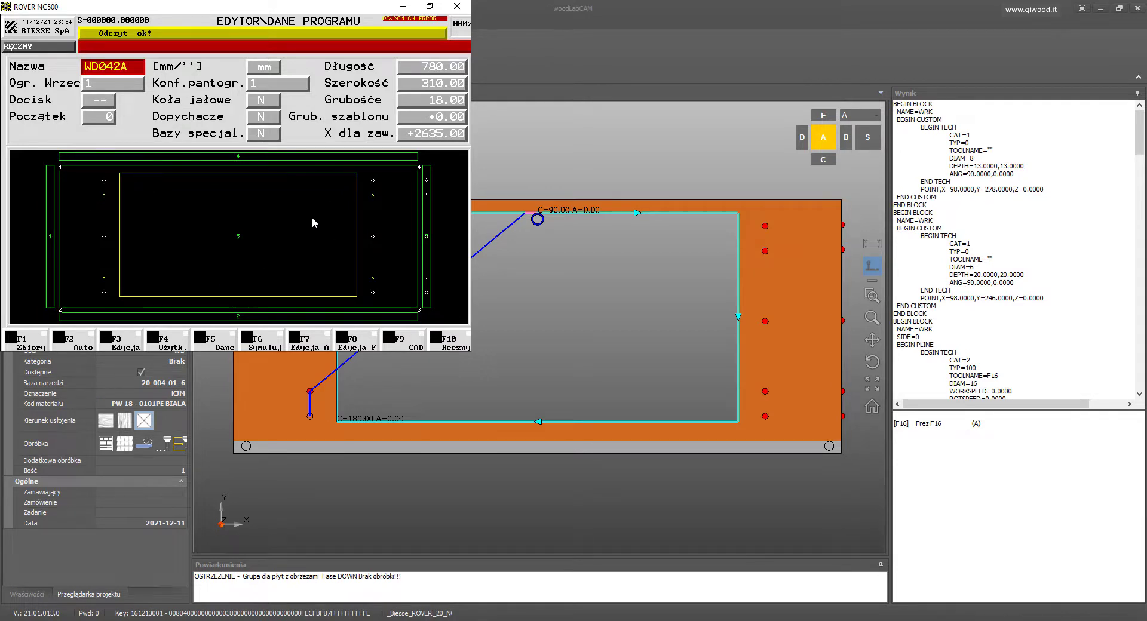
Step: Show panel WD042 (780 × 310 × 18) in woodLabCAM with its pocket, drilling and Wynik code
left_click(546, 306)
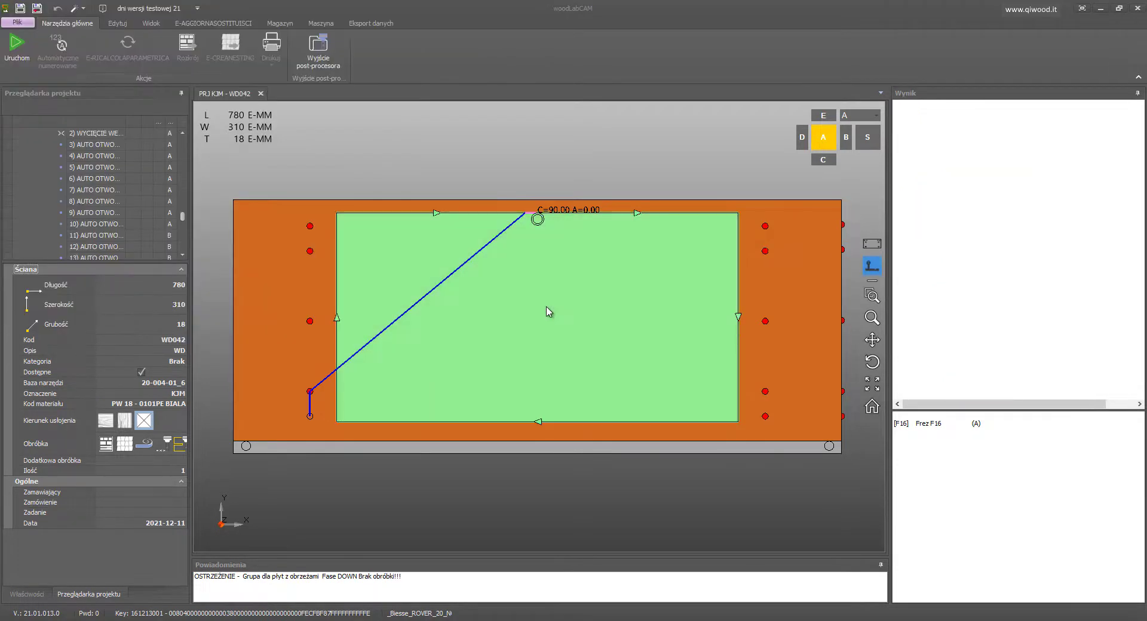
left_click(524, 150)
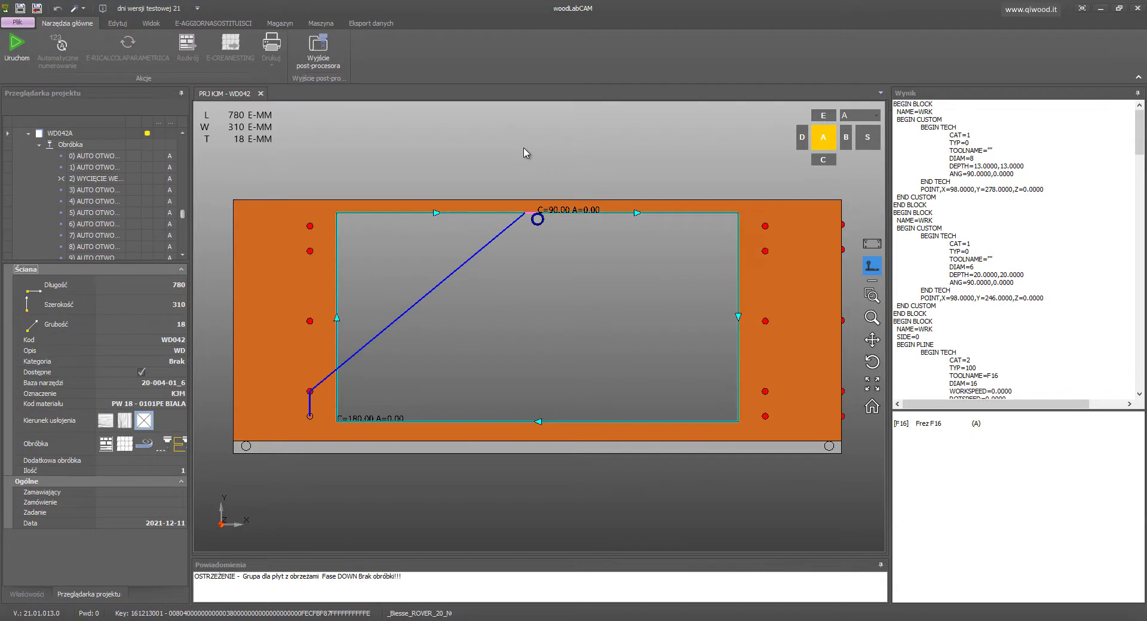